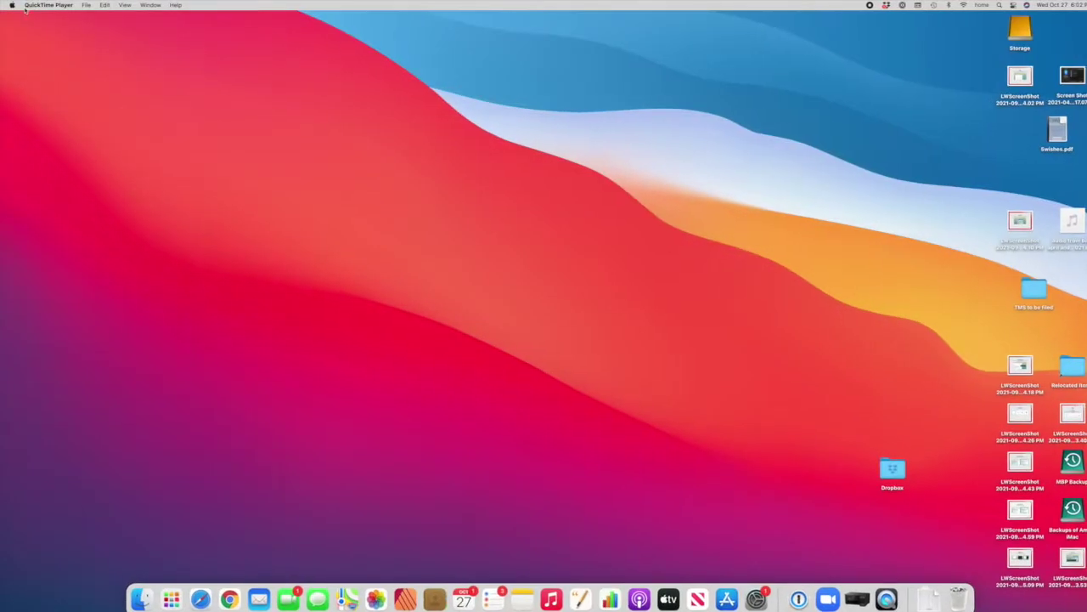
# - Open the Mac's Software Update preferences and read the web page with more information about macOS Monterey
pyautogui.click(12, 5)
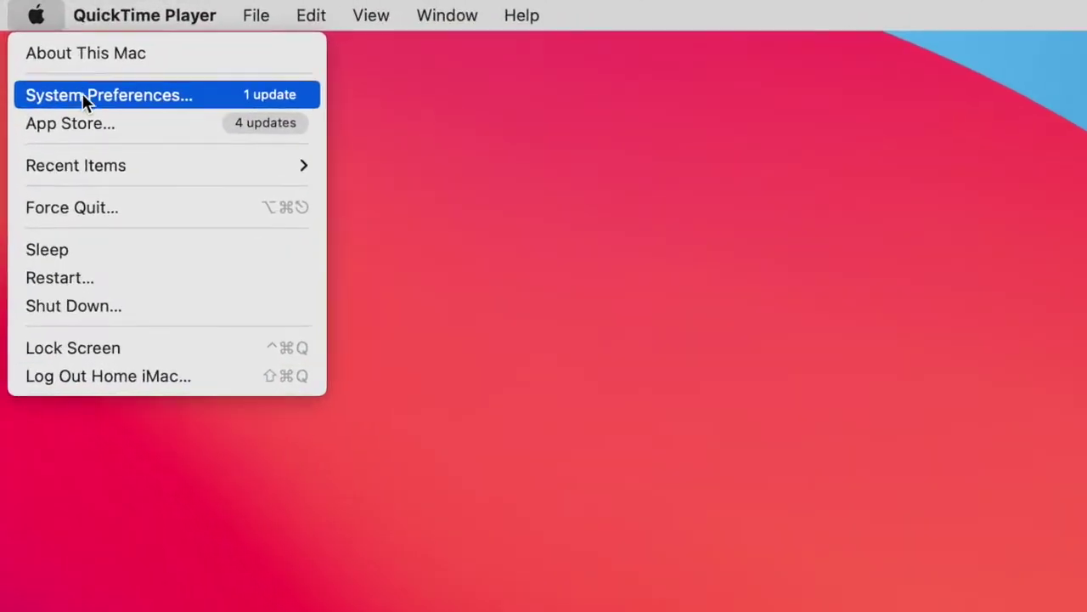
pyautogui.click(97, 112)
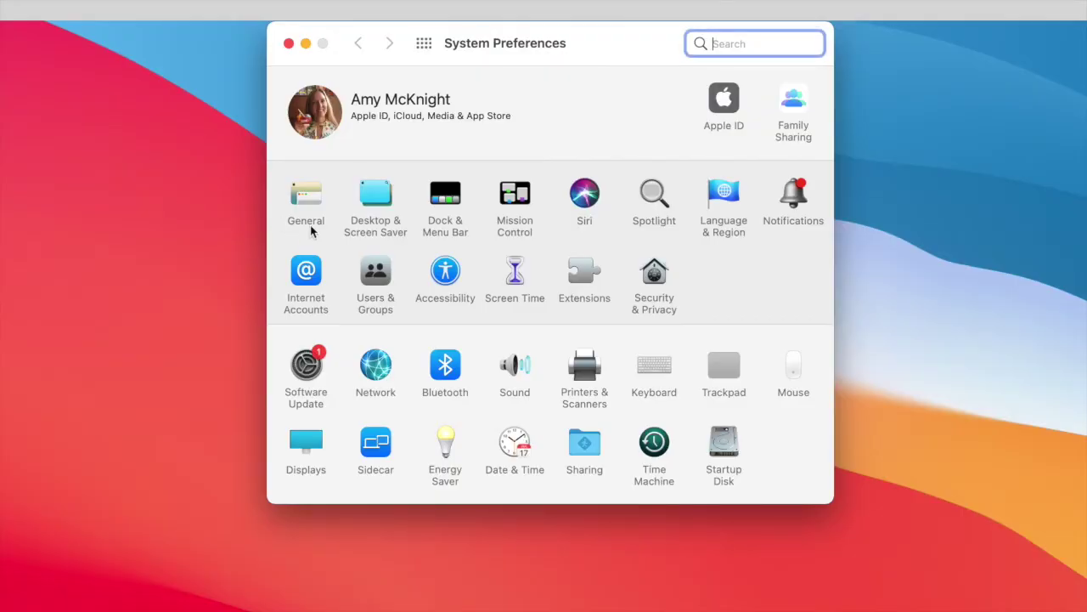
pyautogui.click(308, 372)
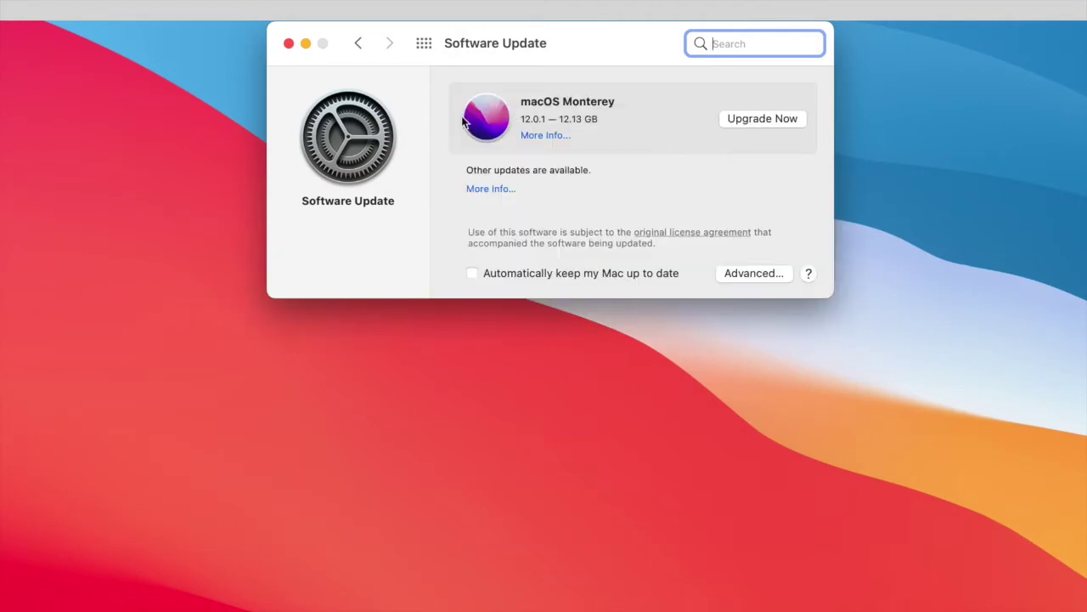
pyautogui.click(546, 136)
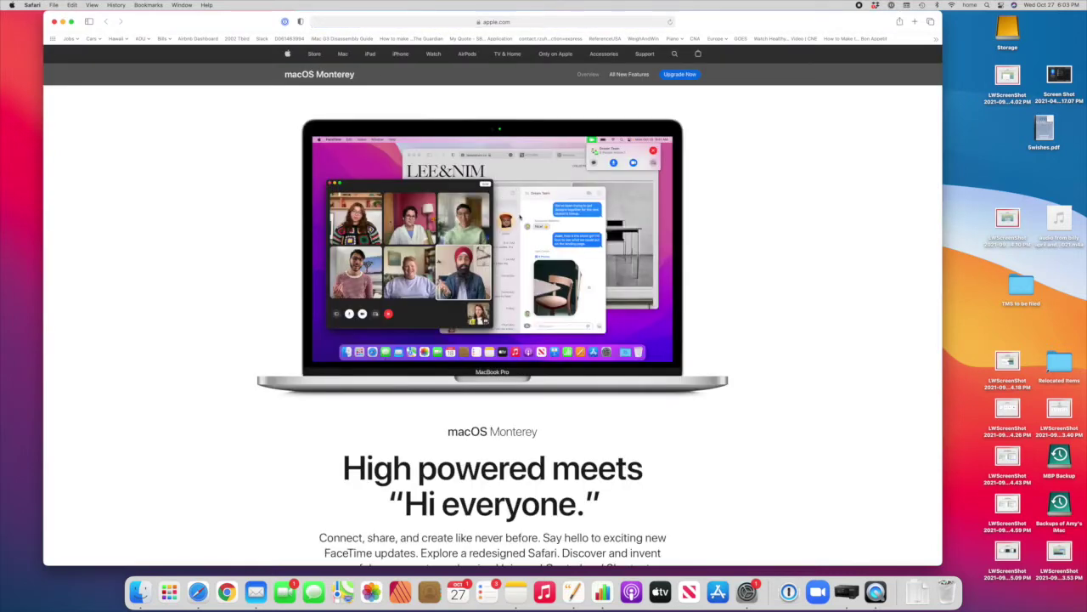
pyautogui.scroll(-2, 522, 371)
pyautogui.scroll(-10, 521, 370)
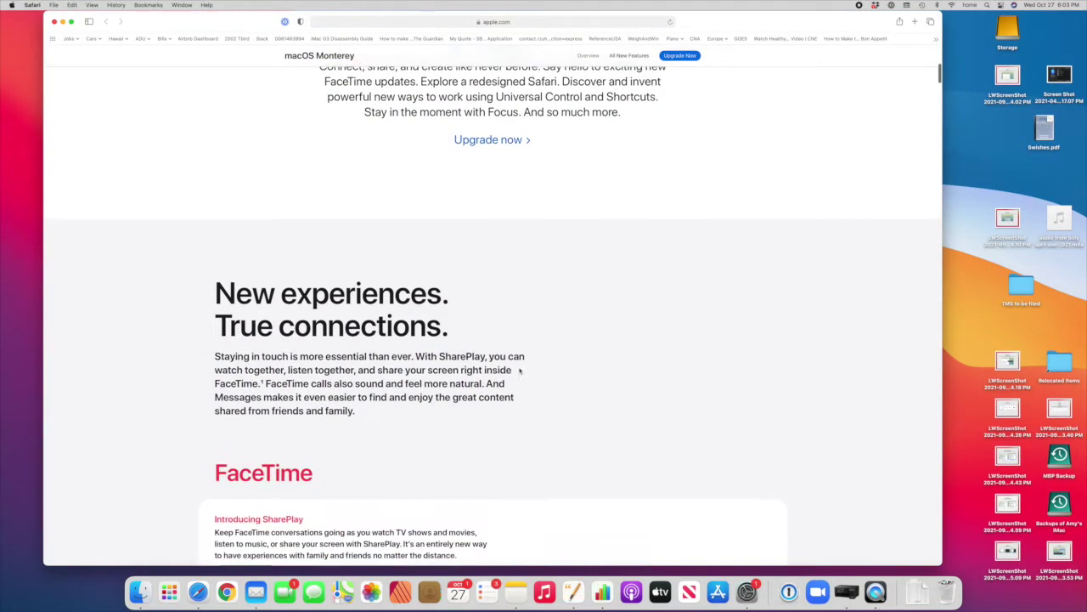
# - Return to the Software Update preferences and check when the latest Time Machine backup was made
pyautogui.click(747, 591)
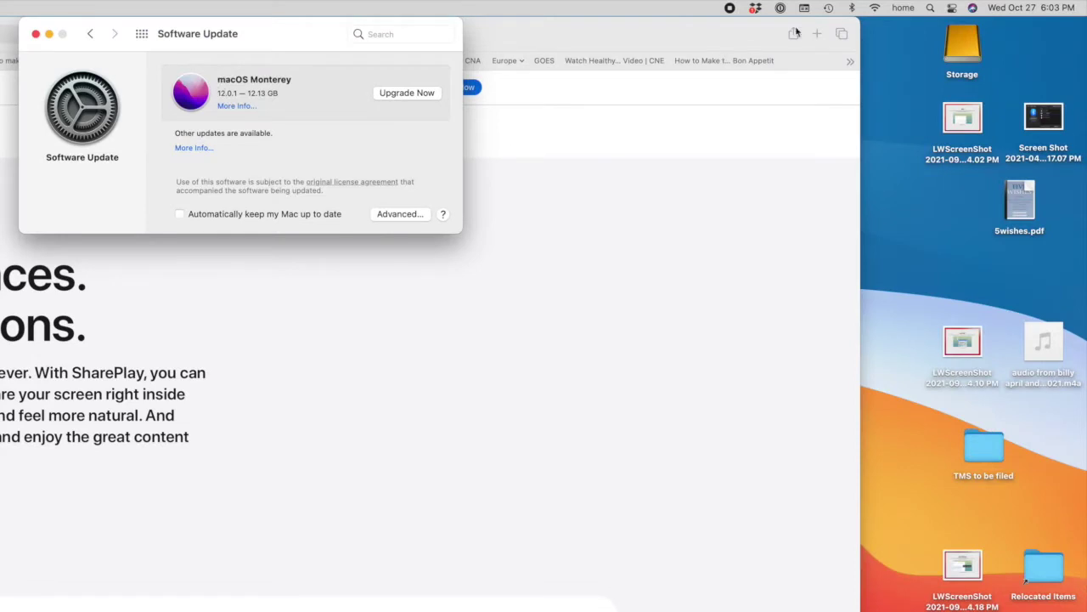
pyautogui.click(832, 9)
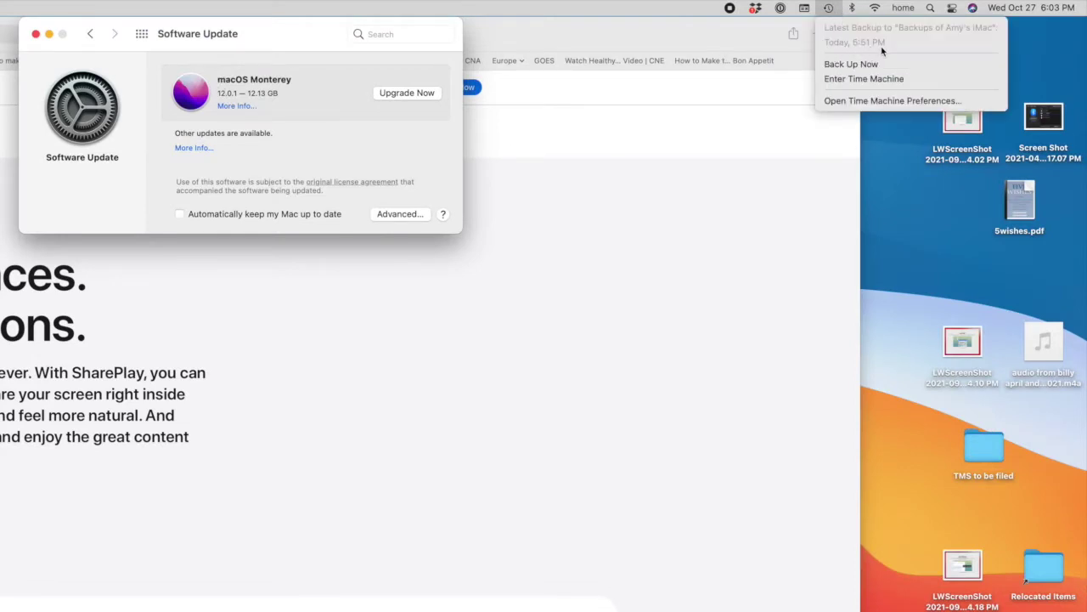
pyautogui.click(830, 8)
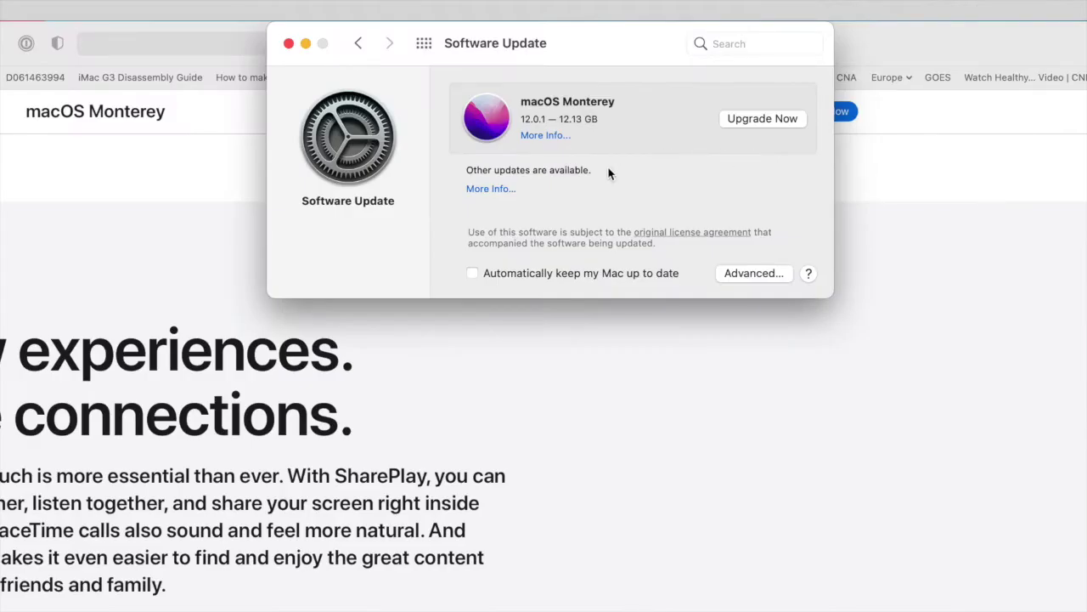
# - Download the macOS Monterey 12.0.1 upgrade and restart the Mac to install it on Macintosh SSD
pyautogui.click(783, 119)
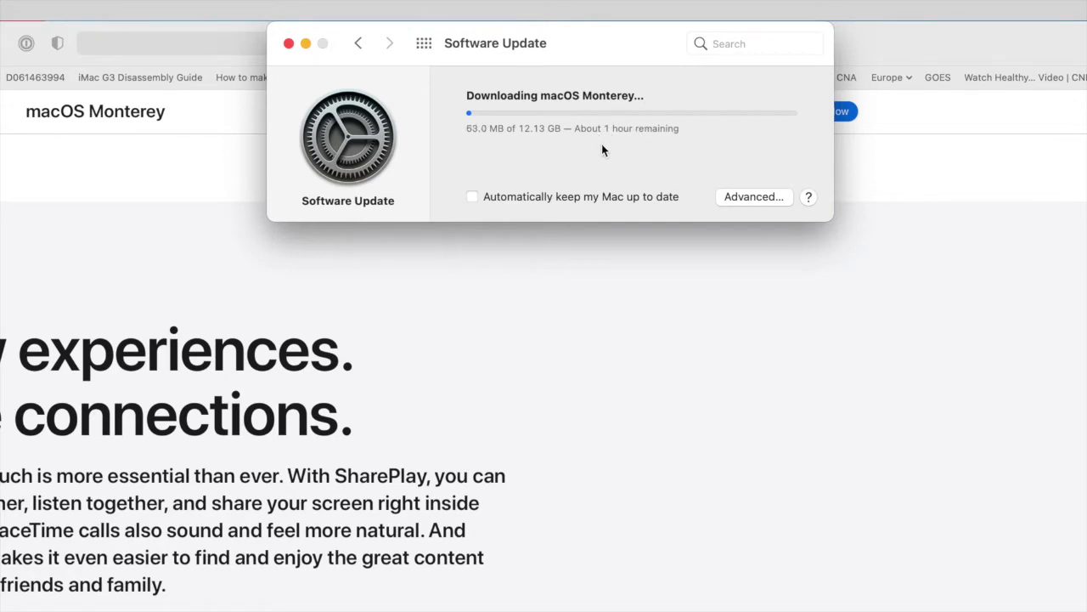
pyautogui.moveTo(494, 134)
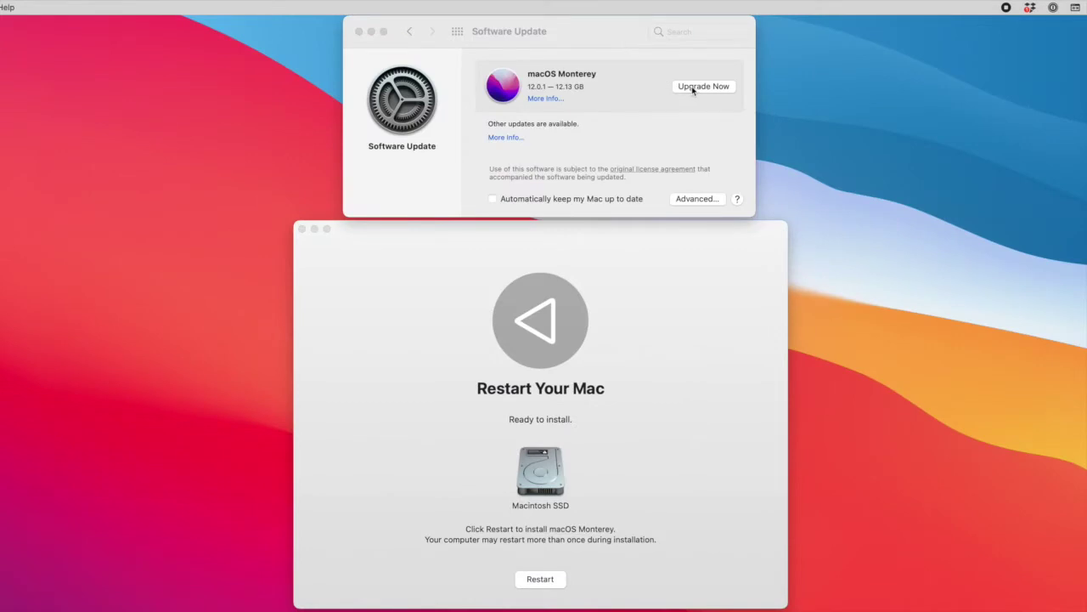
pyautogui.click(474, 263)
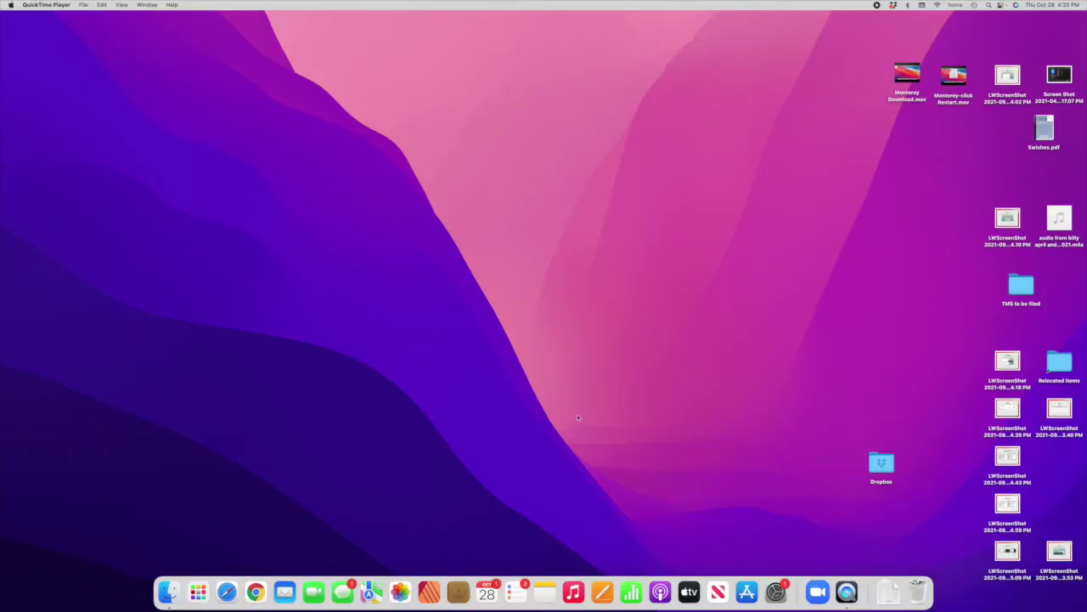
# - Examine the Mac's system overview, installed memory and storage in About This Mac
pyautogui.click(11, 5)
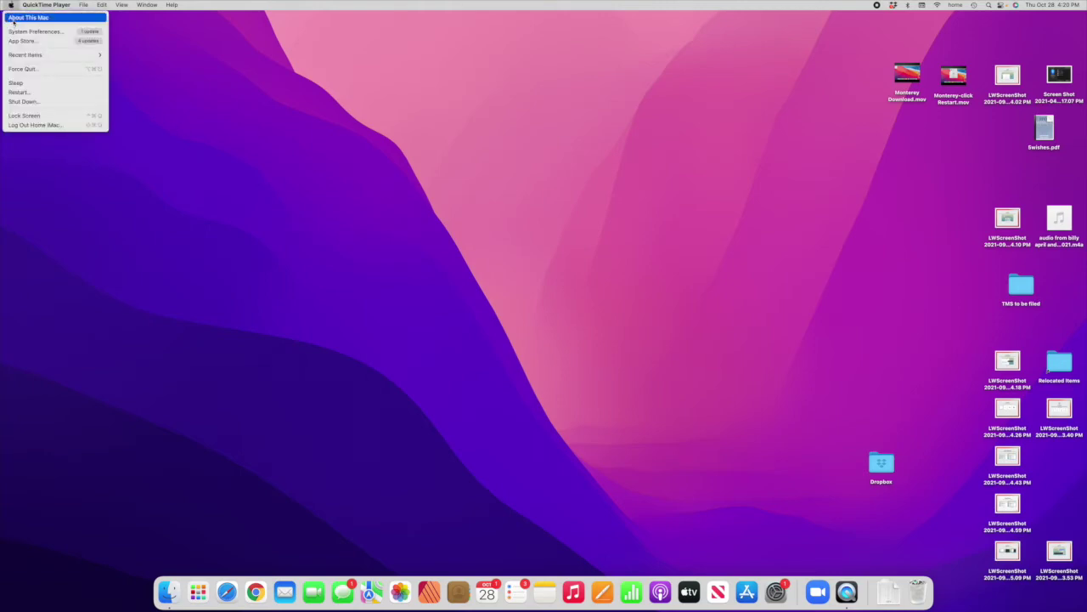
pyautogui.click(14, 20)
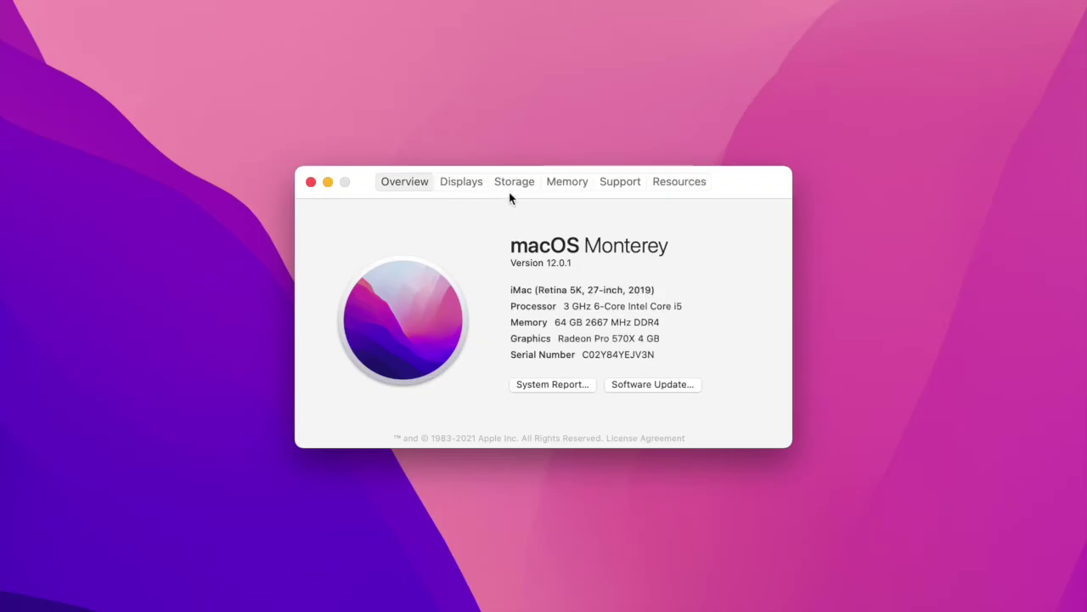
pyautogui.click(566, 181)
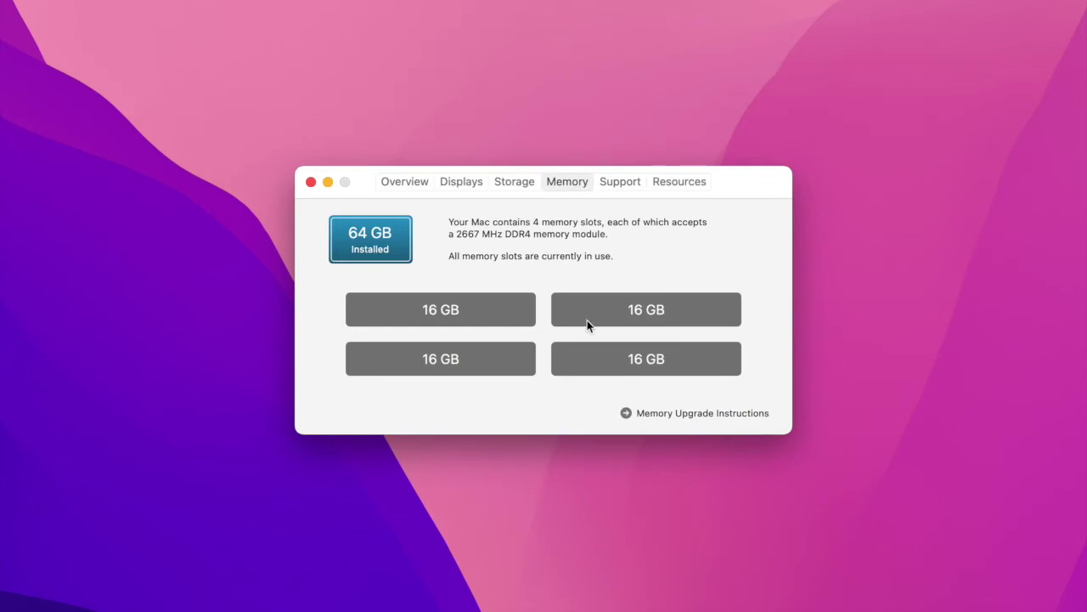
pyautogui.click(409, 181)
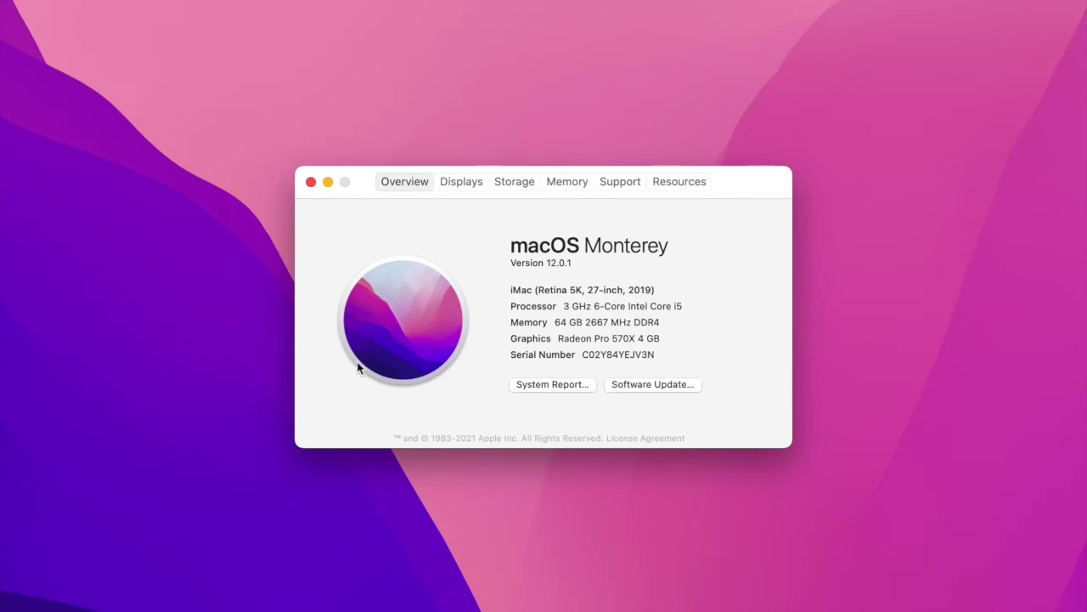
pyautogui.click(525, 187)
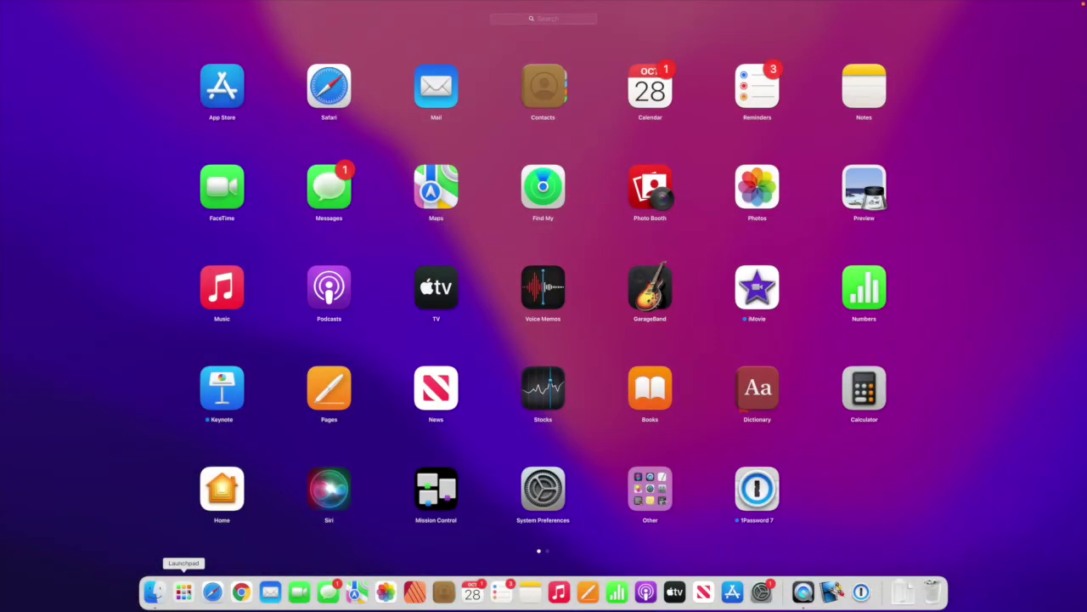
# - Update all apps listed in the App Store, allowing 1Password 7 to quit for its update
pyautogui.click(222, 94)
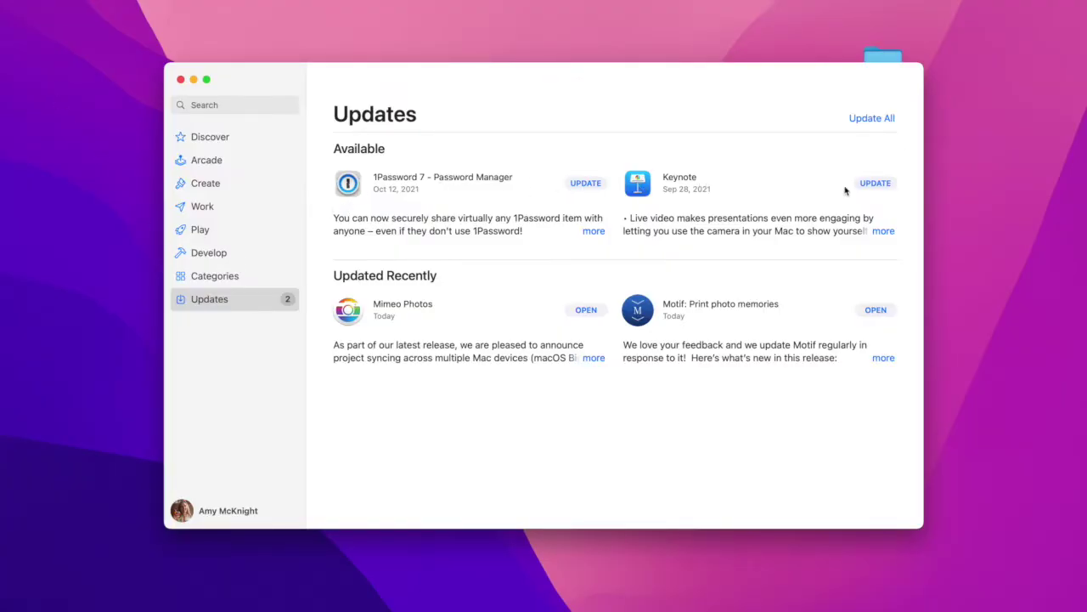
pyautogui.click(867, 120)
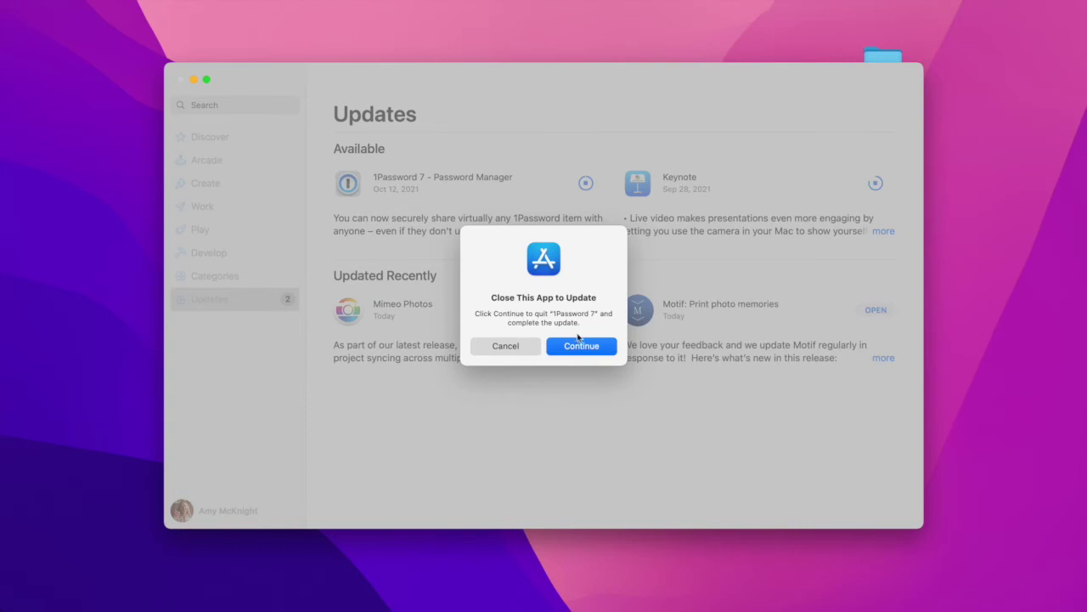
pyautogui.click(585, 348)
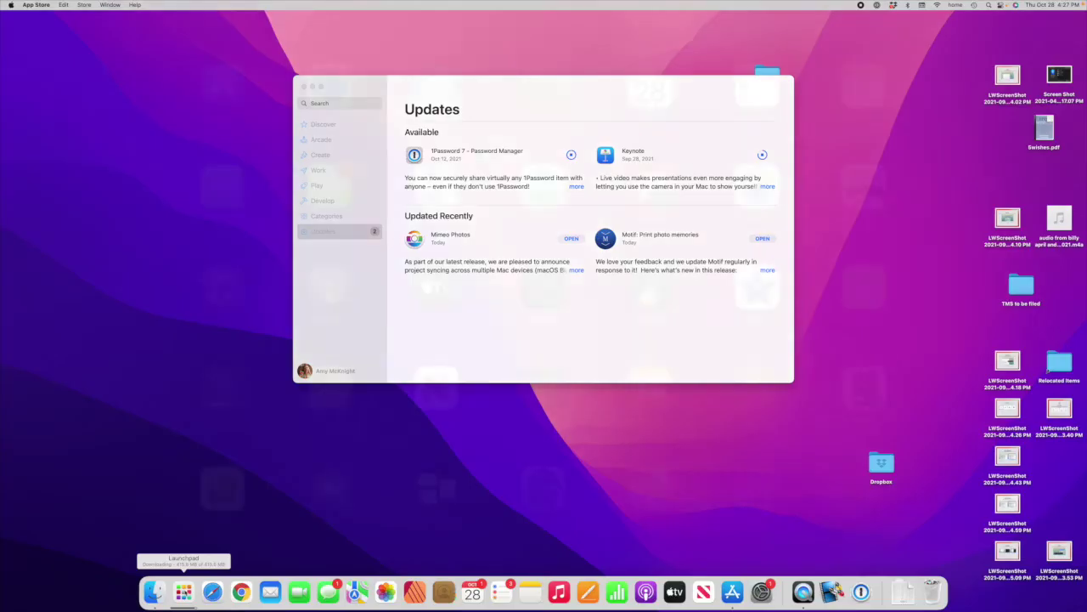
# - Look through both Launchpad pages and the Other folder to review the installed apps and their update progress
pyautogui.click(183, 592)
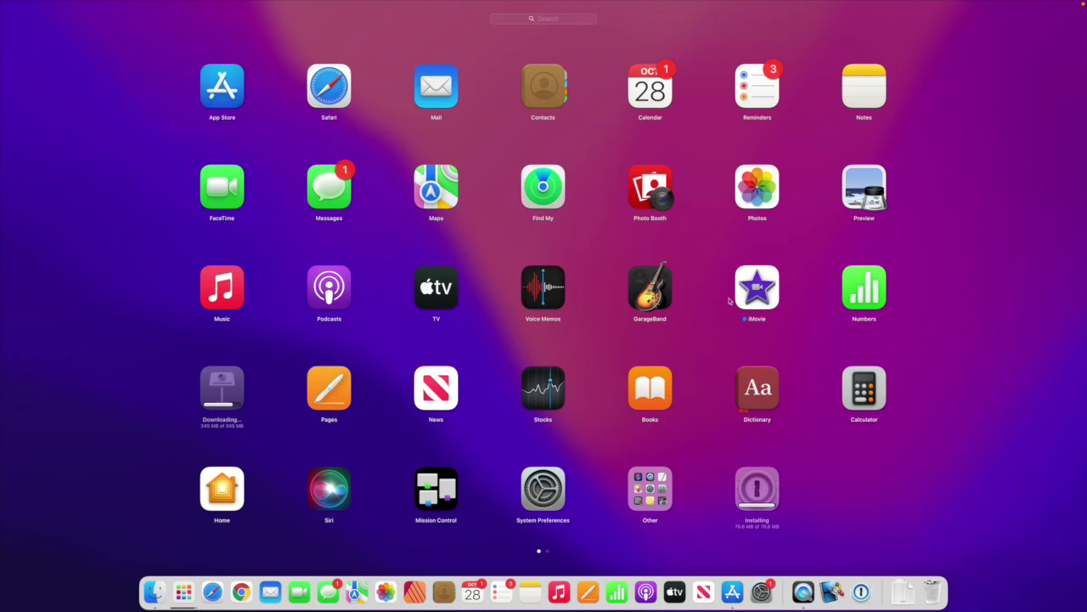
pyautogui.hscroll(3, 679, 303)
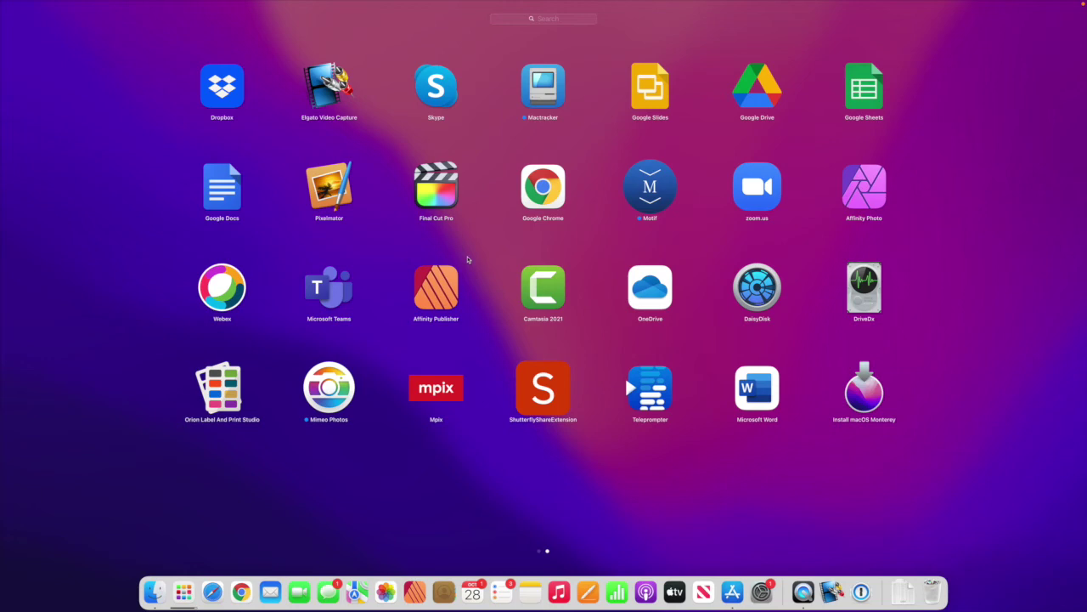
pyautogui.hscroll(-1, 519, 263)
pyautogui.hscroll(-3, 519, 263)
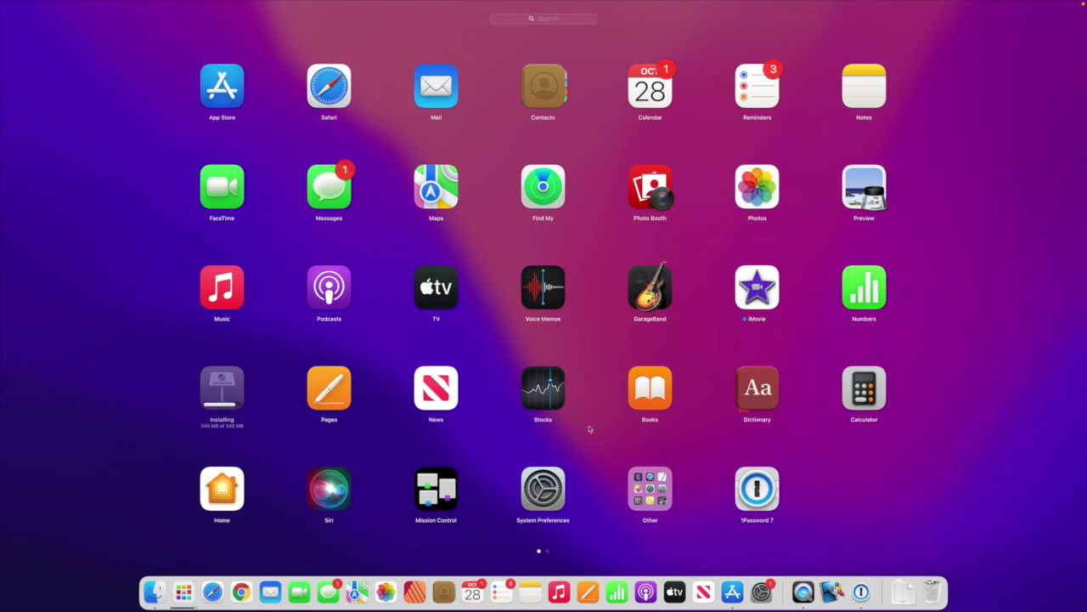
pyautogui.click(664, 498)
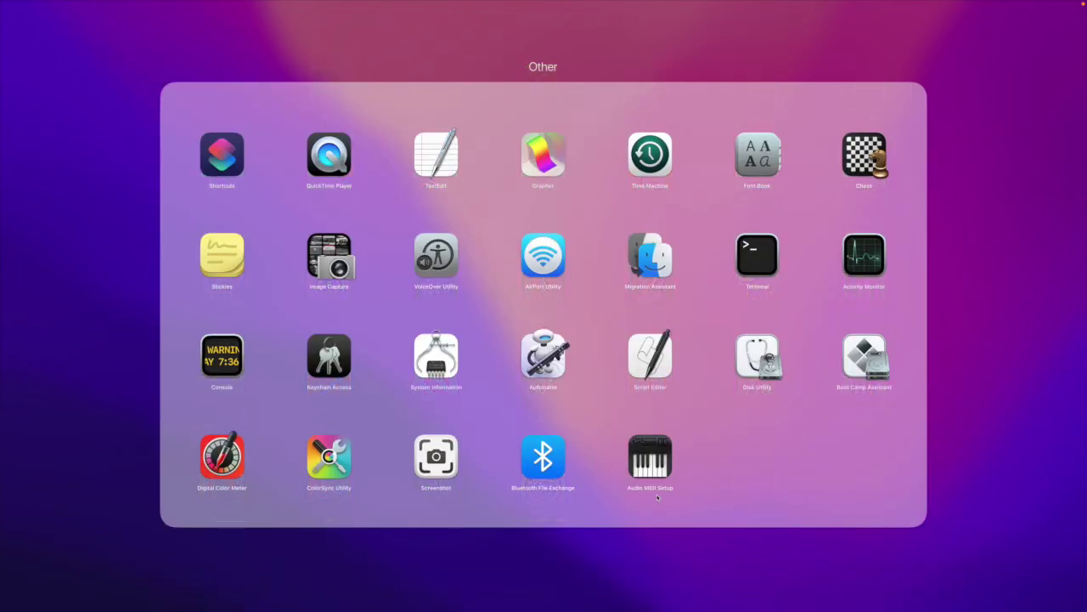
pyautogui.click(971, 437)
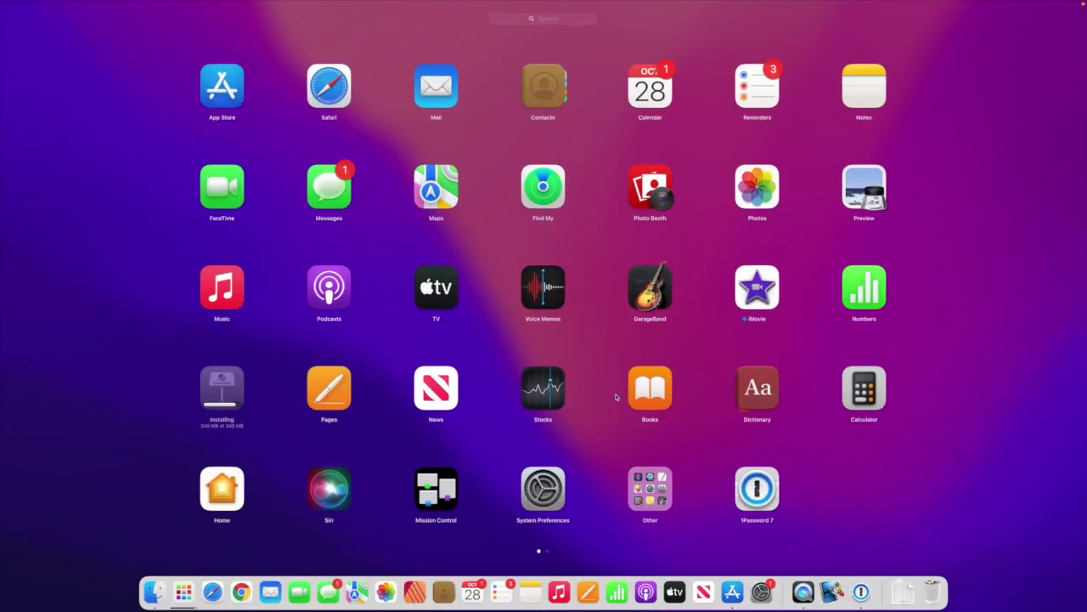
pyautogui.hscroll(5, 617, 397)
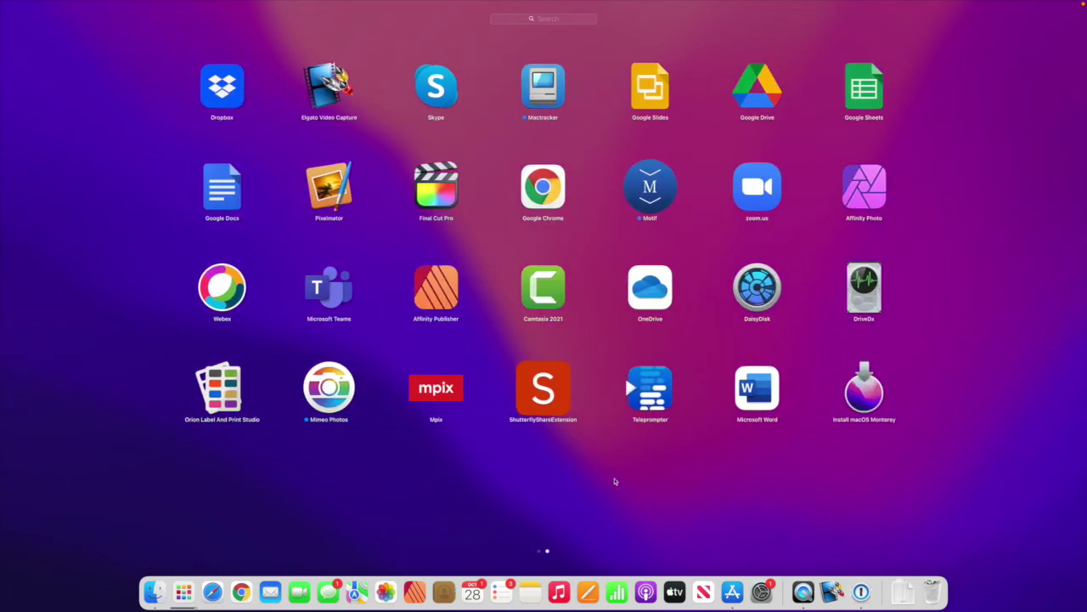
pyautogui.click(615, 482)
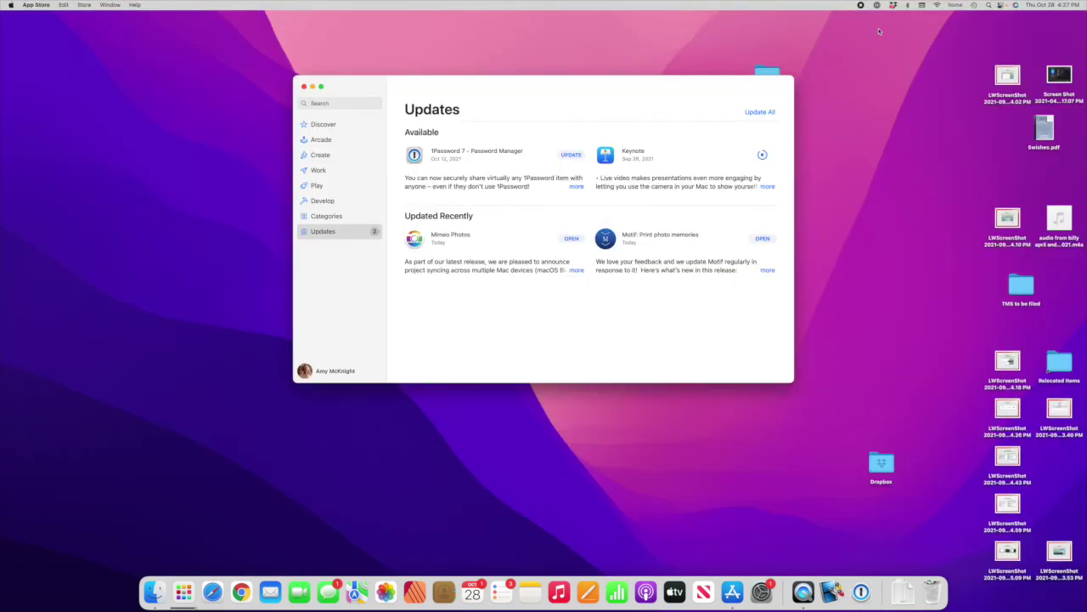
# - Check Dropbox's recent activity and sync status, and close its window
pyautogui.click(892, 5)
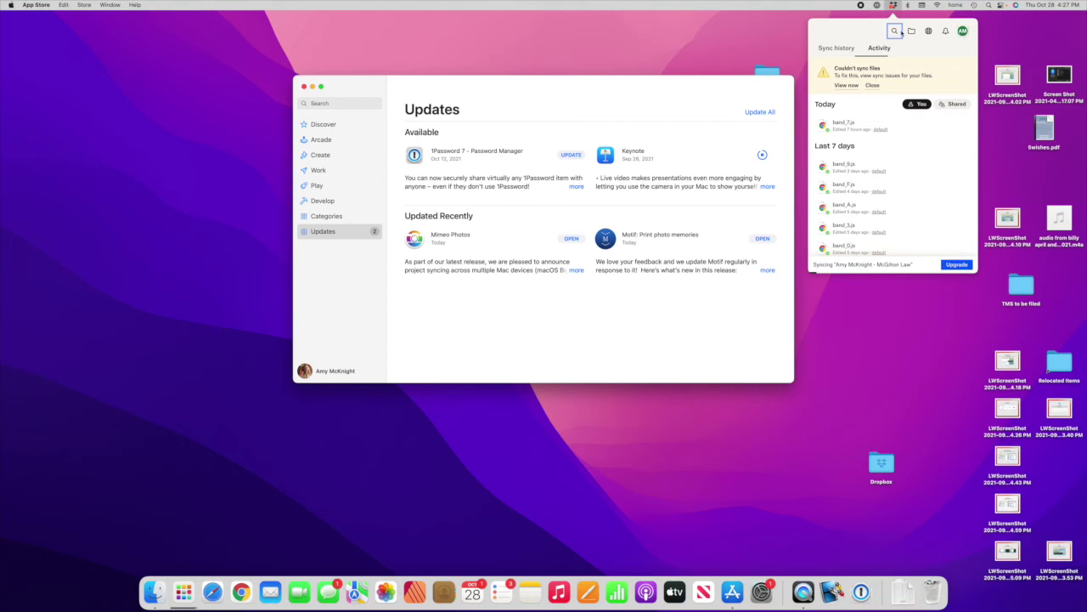
pyautogui.click(894, 5)
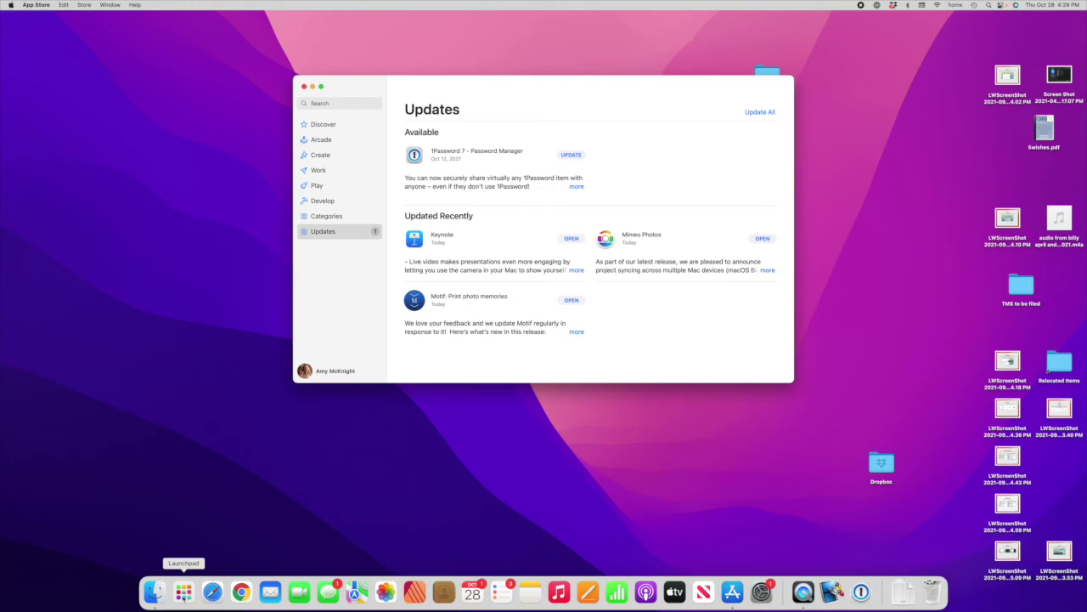
# - Open Zoom, check it for updates, download version 5.8.3 (2240) and start its installer
pyautogui.click(184, 592)
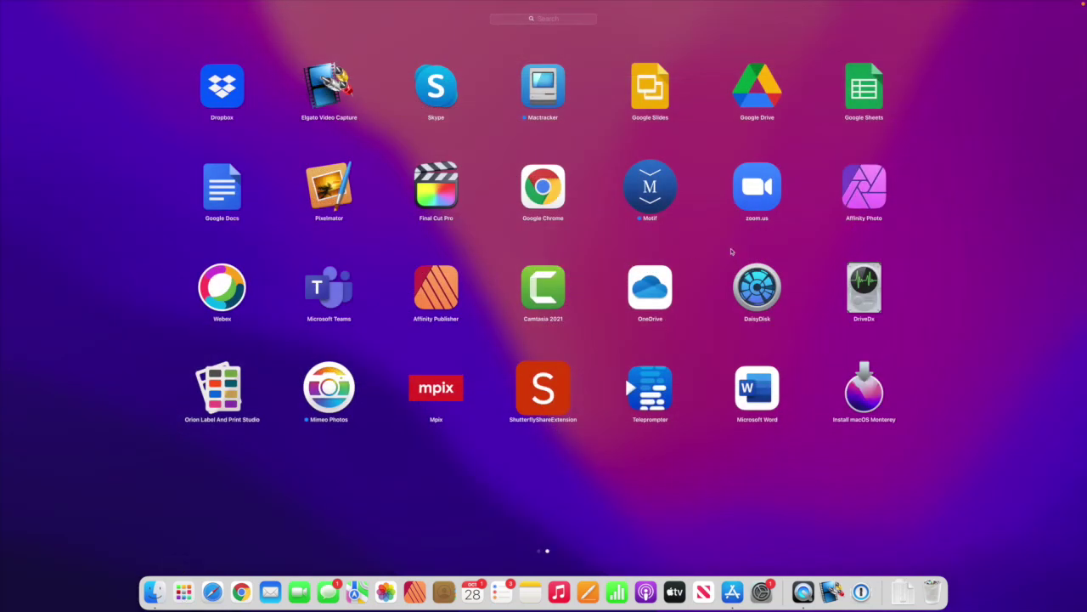
pyautogui.click(766, 193)
pyautogui.click(34, 5)
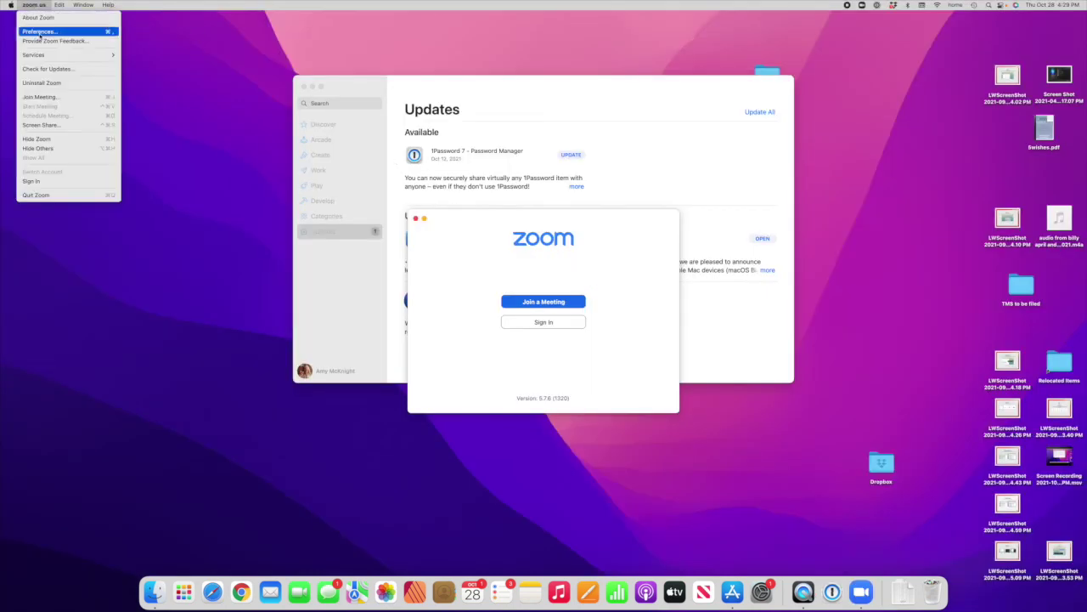
pyautogui.click(47, 69)
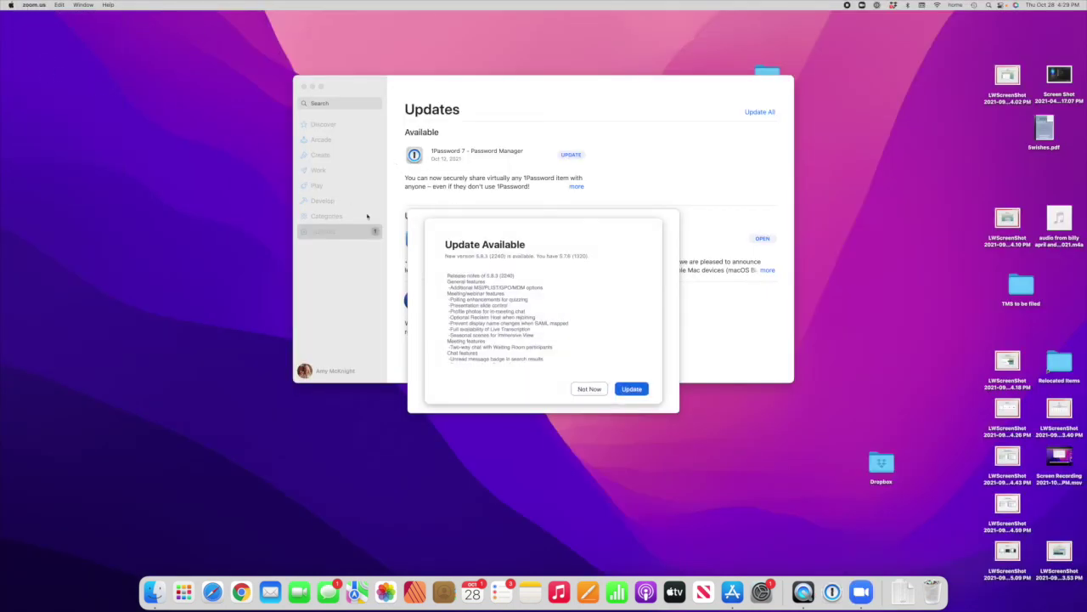
pyautogui.click(632, 389)
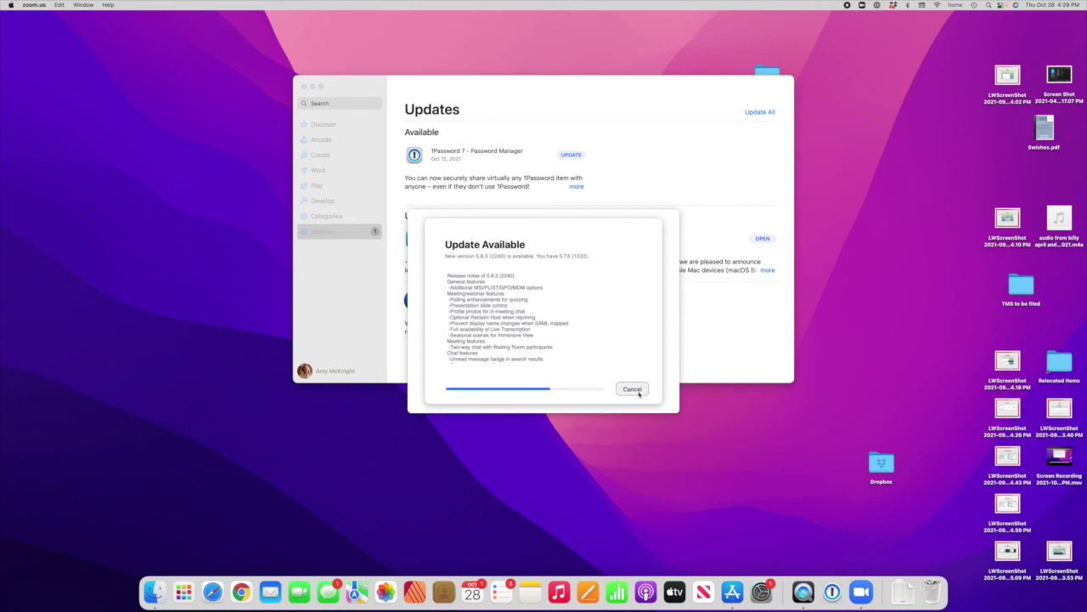
pyautogui.click(637, 390)
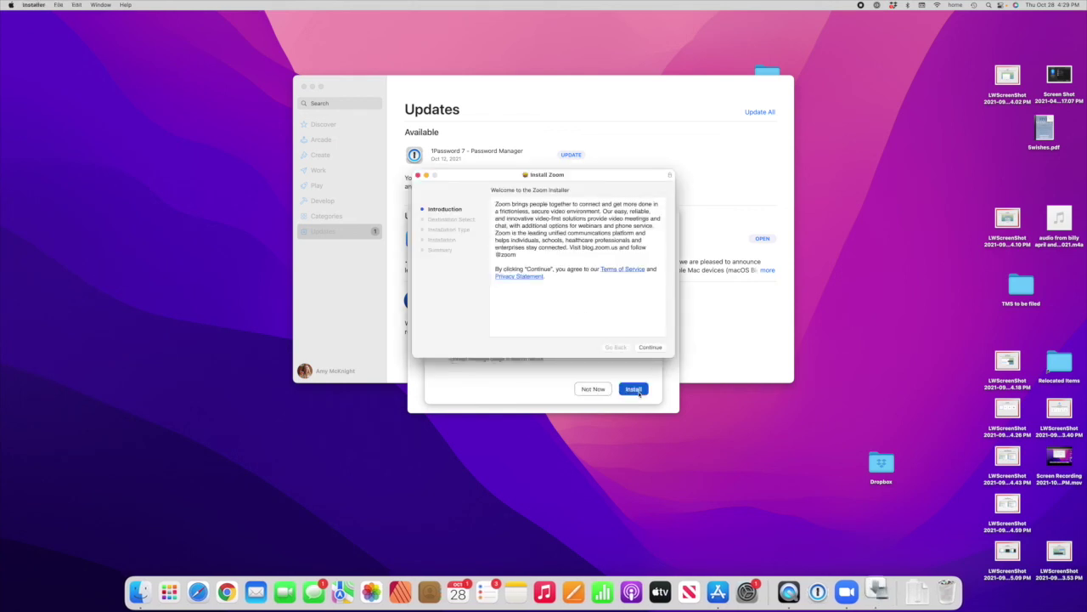
# - Perform the standard Zoom installation on Macintosh SSD, authorise it with the account password, and close the installer
pyautogui.click(651, 347)
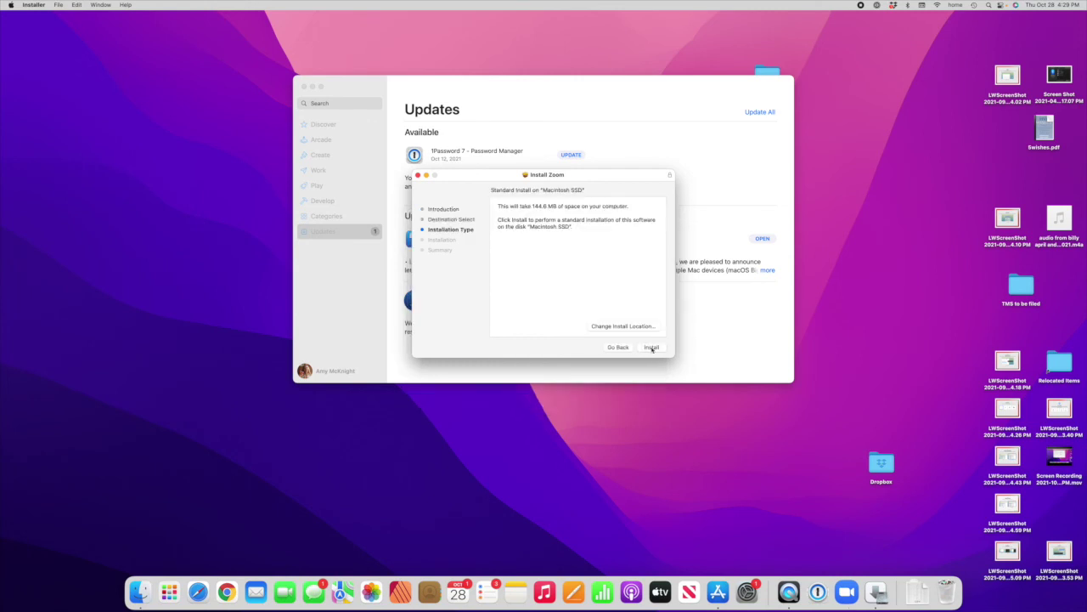
pyautogui.click(651, 347)
pyautogui.write('••')
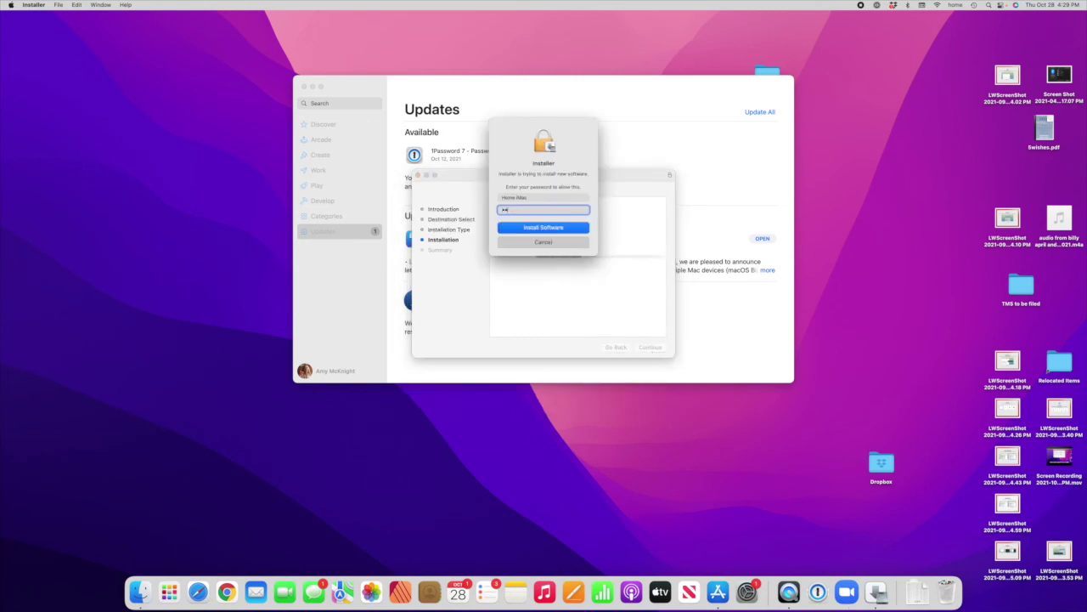
pyautogui.press('Return')
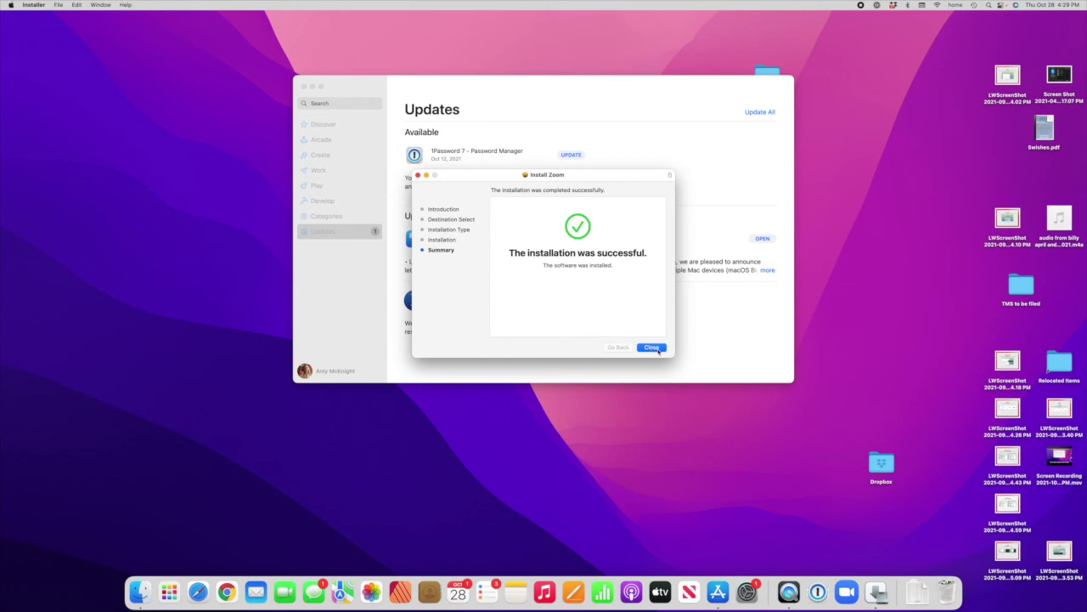
pyautogui.click(655, 348)
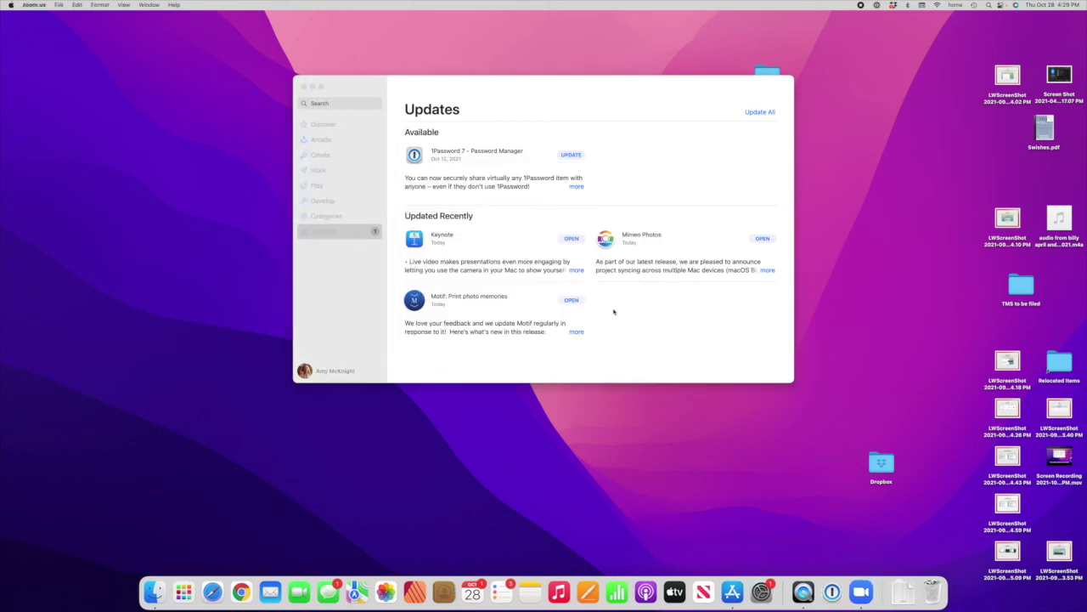